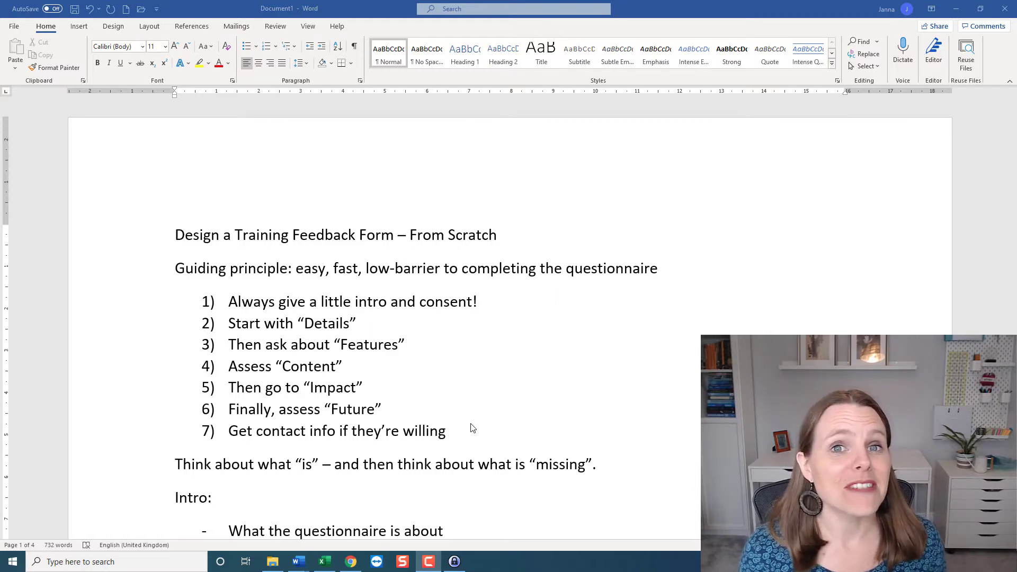
Step: Review the seven numbered questionnaire stages, from intro and consent to contact info, and the guidance on what "is" and what is "missing"
click(231, 299)
drag(264, 312, 541, 423)
click(543, 425)
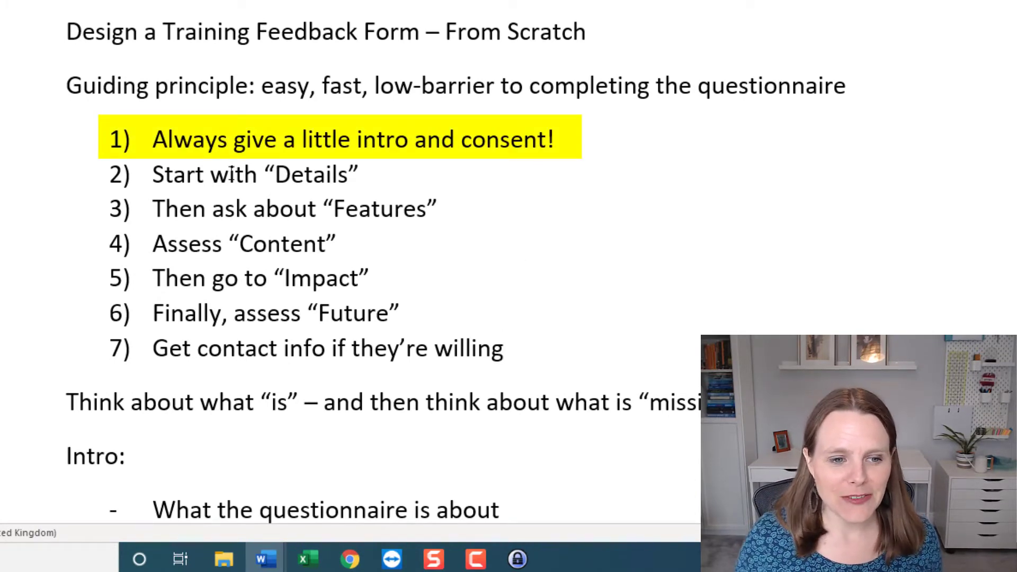
drag(155, 169, 369, 191)
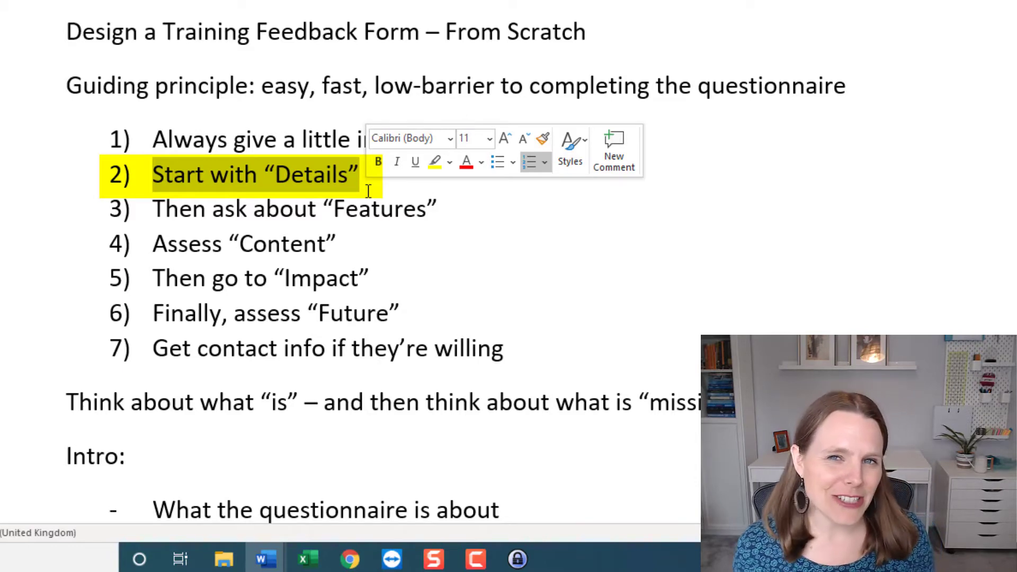
click(368, 191)
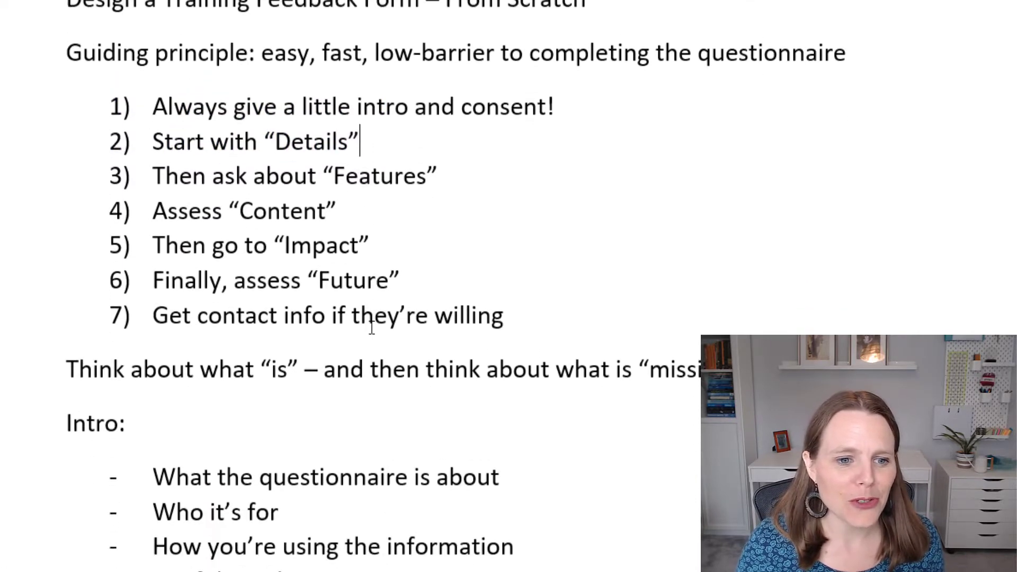
drag(154, 176, 459, 226)
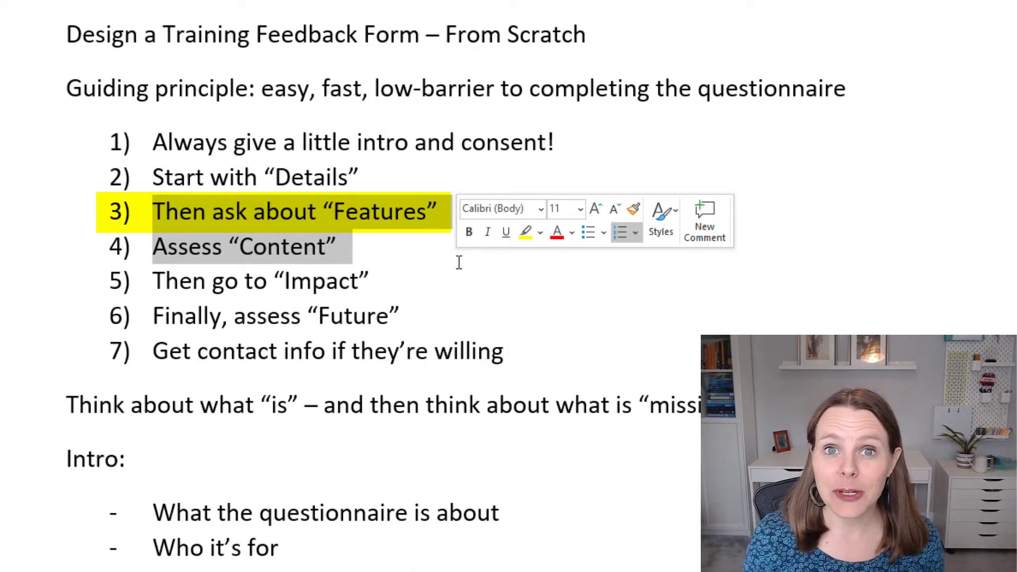
click(281, 246)
drag(153, 247, 370, 268)
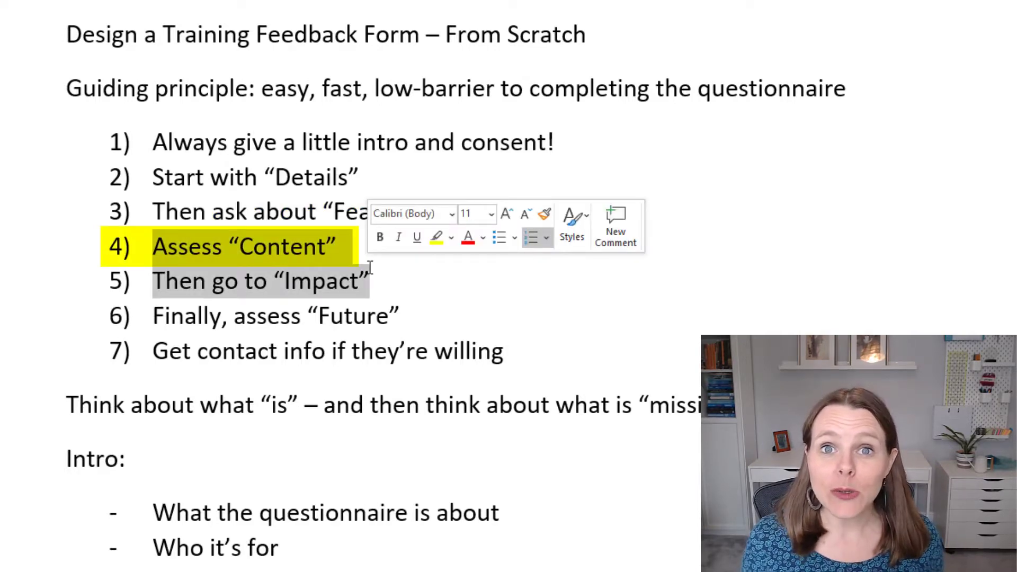
click(409, 267)
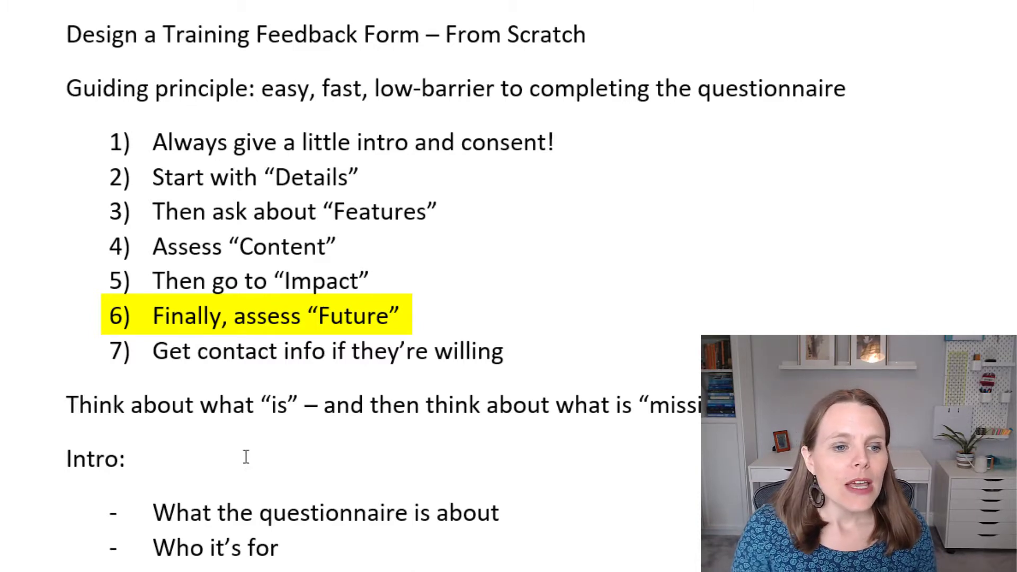
drag(183, 354, 490, 382)
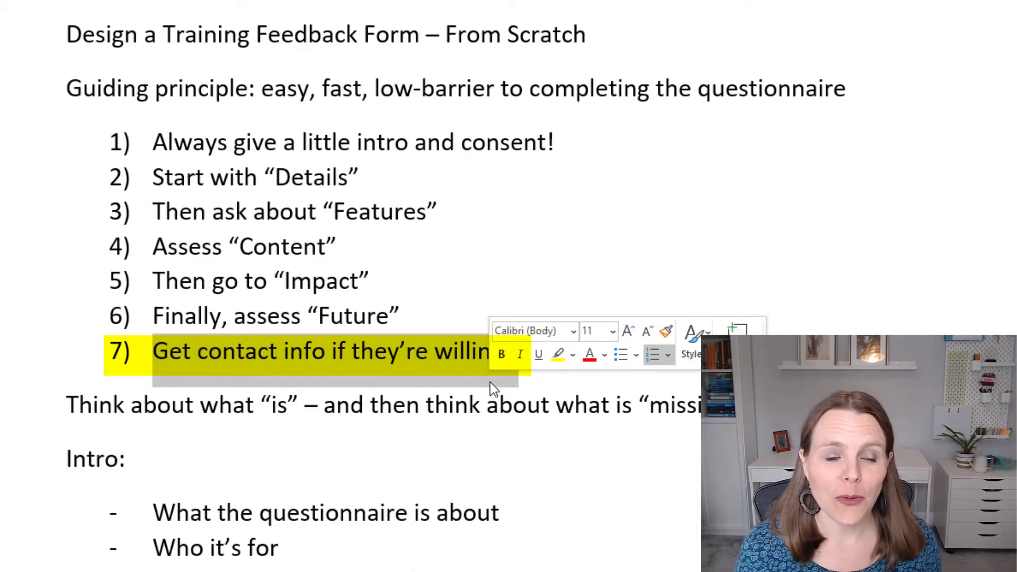
triple_click(135, 410)
scroll(780, 288, down, 3)
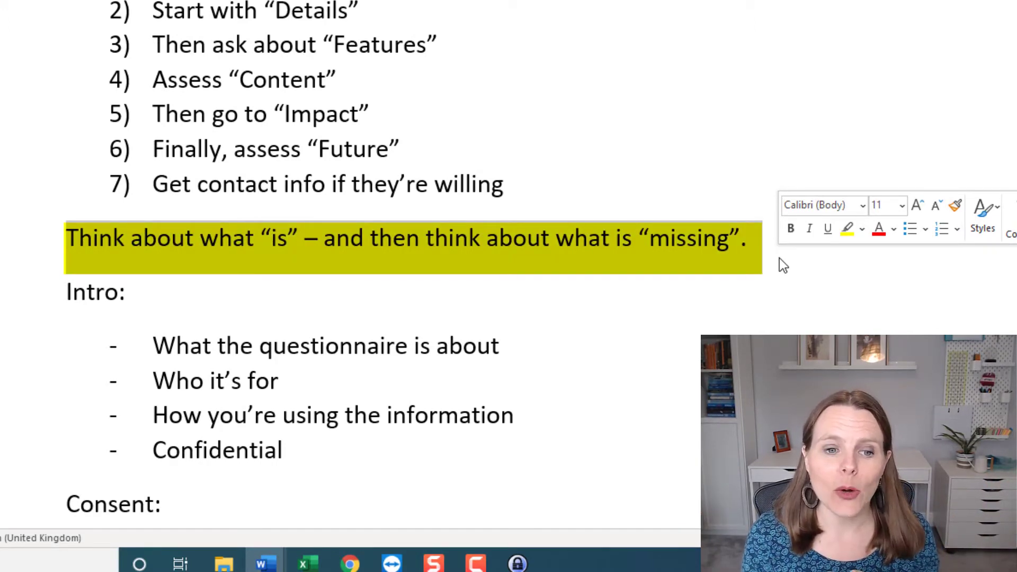
click(611, 252)
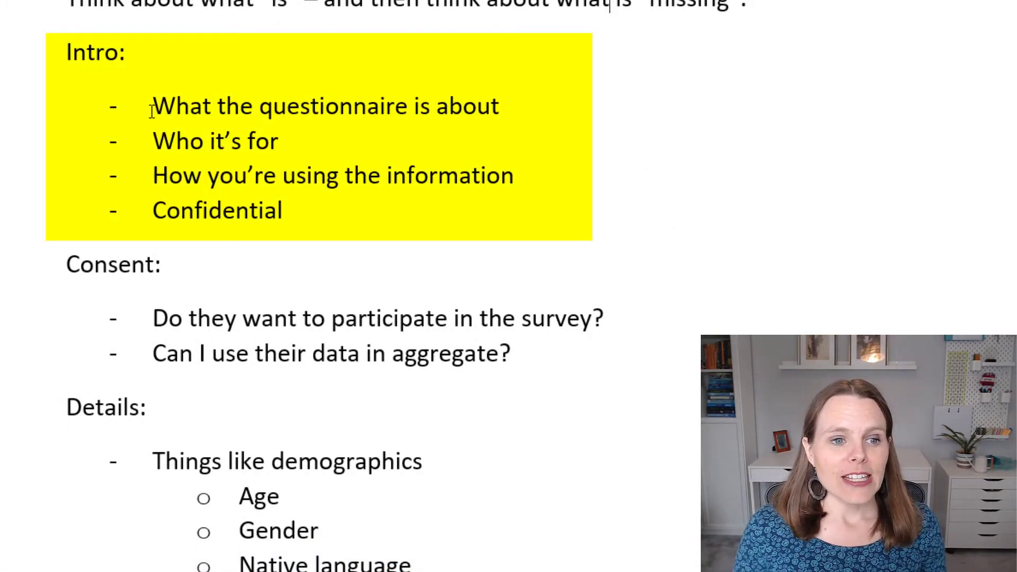
Step: Review the points listed under Intro and the two participation and data-use questions under Consent
drag(153, 106, 523, 113)
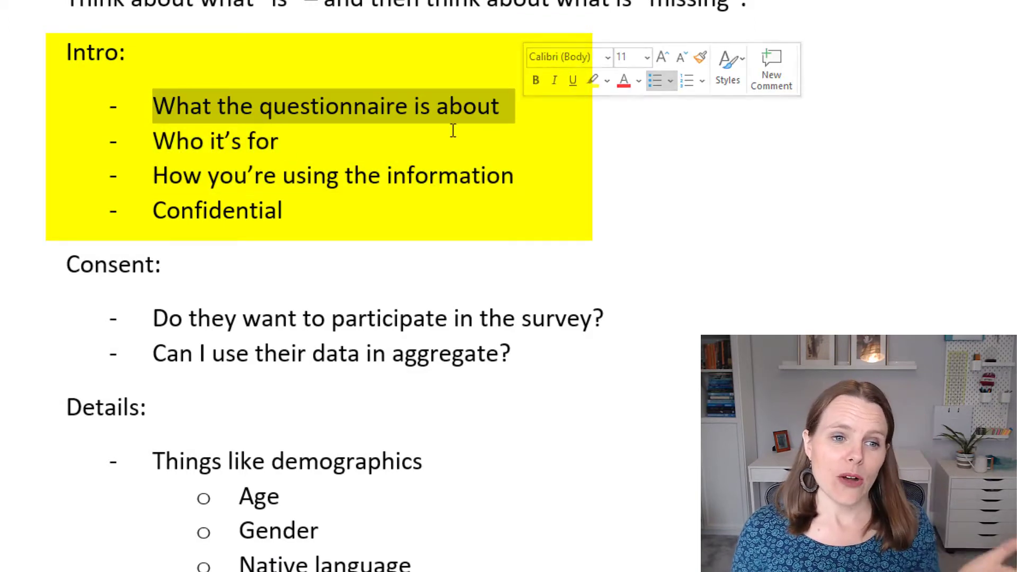
click(480, 176)
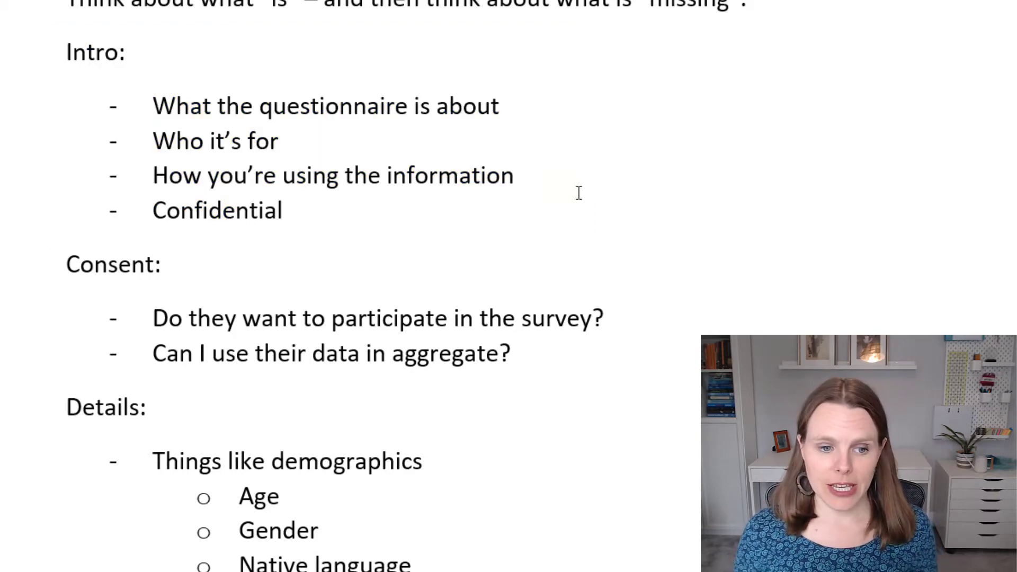
drag(98, 265, 547, 398)
click(524, 355)
drag(160, 307, 529, 371)
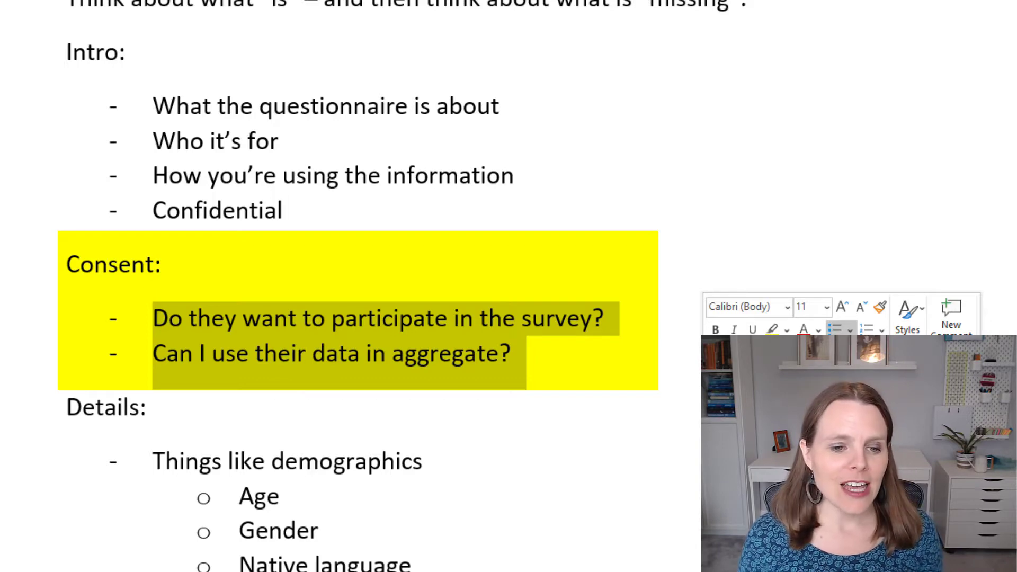
Step: Review the Details section's demographics, type of student and type of sector lists
scroll(598, 369, down, 3)
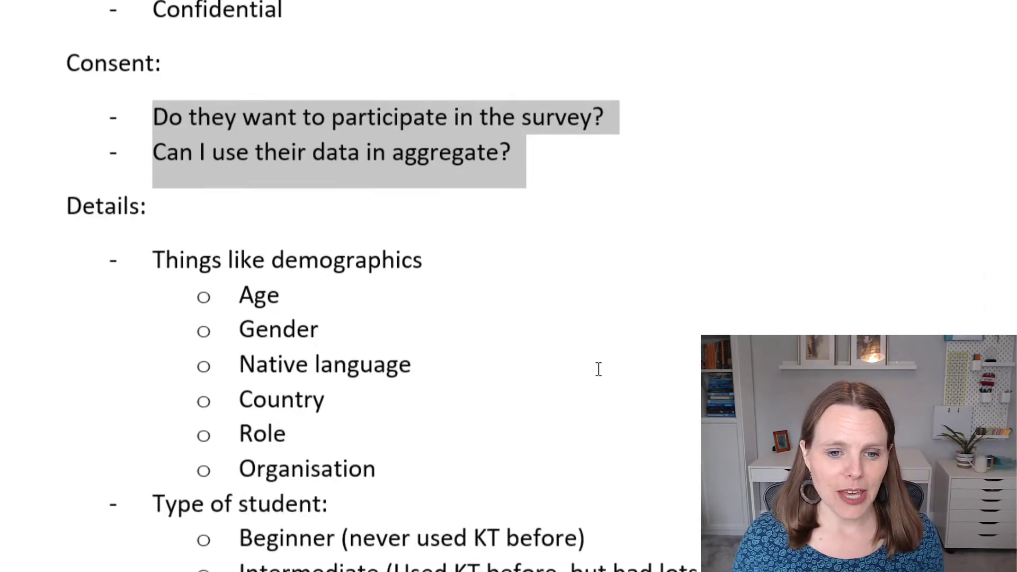
scroll(599, 370, down, 3)
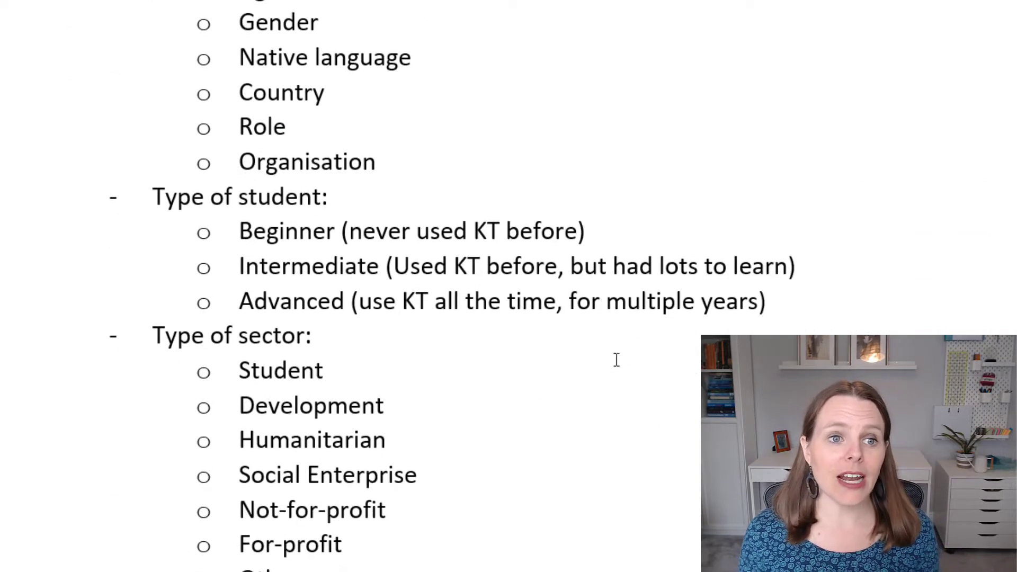
scroll(607, 369, up, 2)
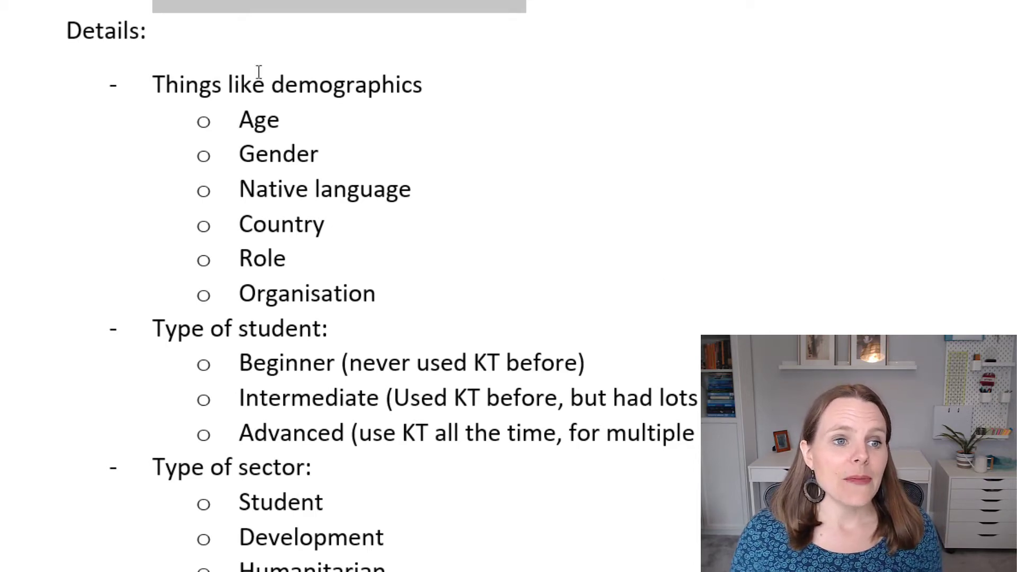
click(185, 78)
drag(227, 87, 445, 98)
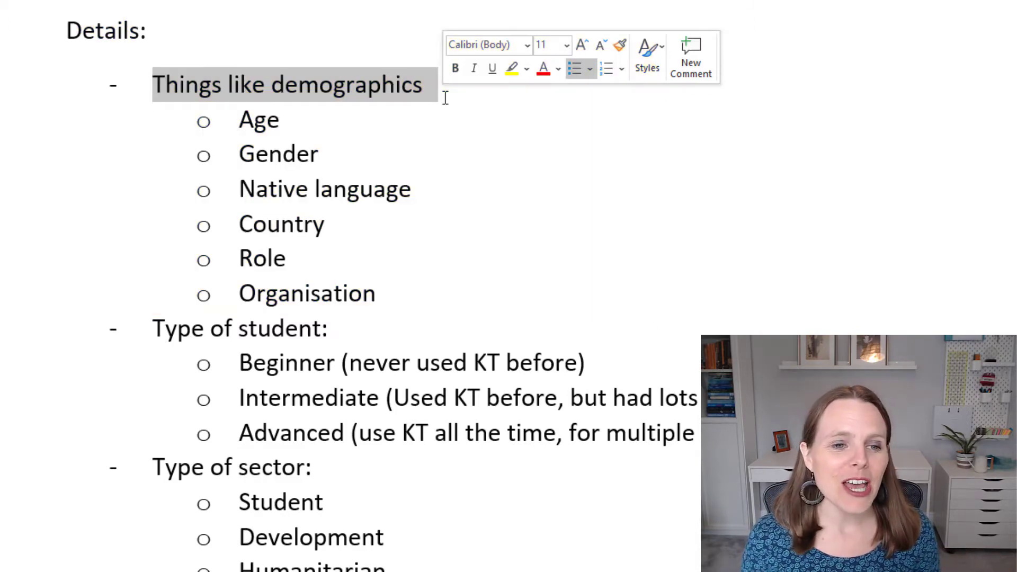
click(327, 224)
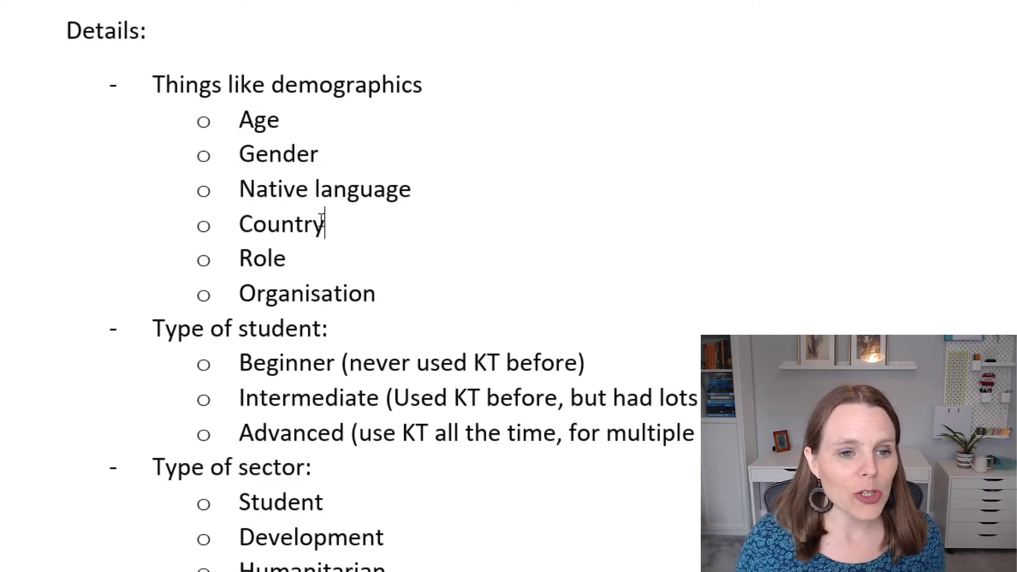
drag(252, 259, 317, 271)
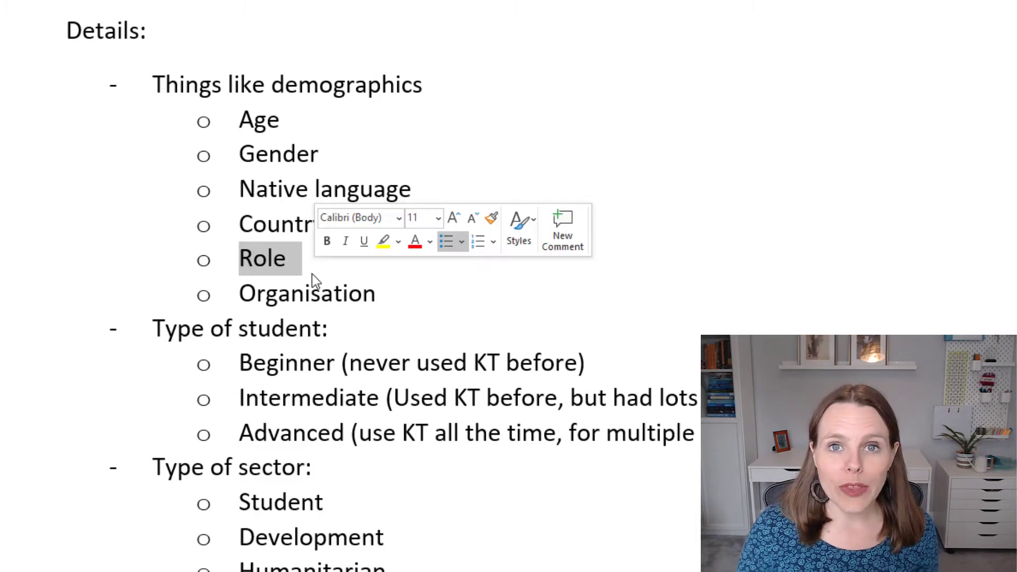
double_click(386, 306)
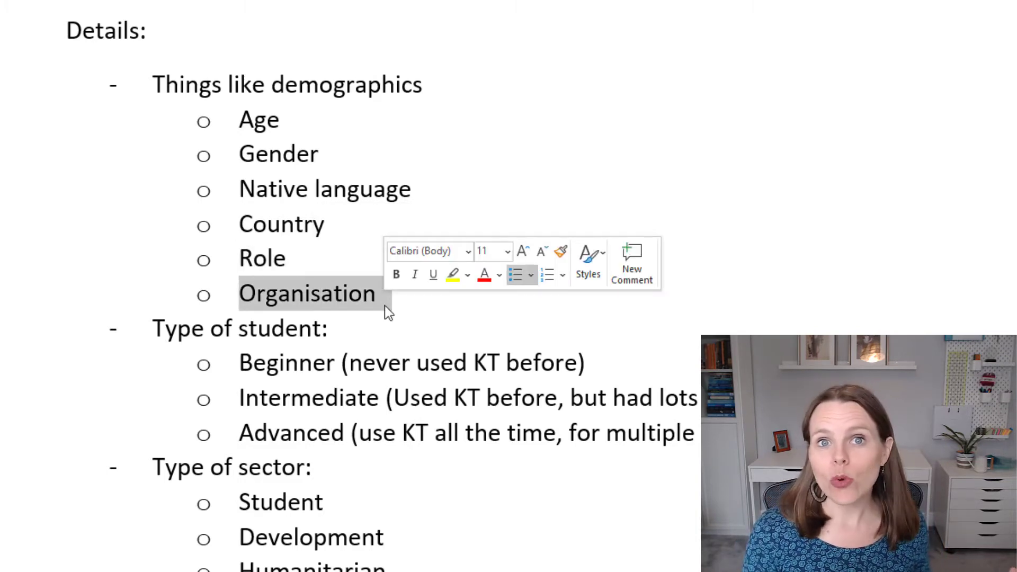
drag(241, 85, 397, 293)
click(398, 302)
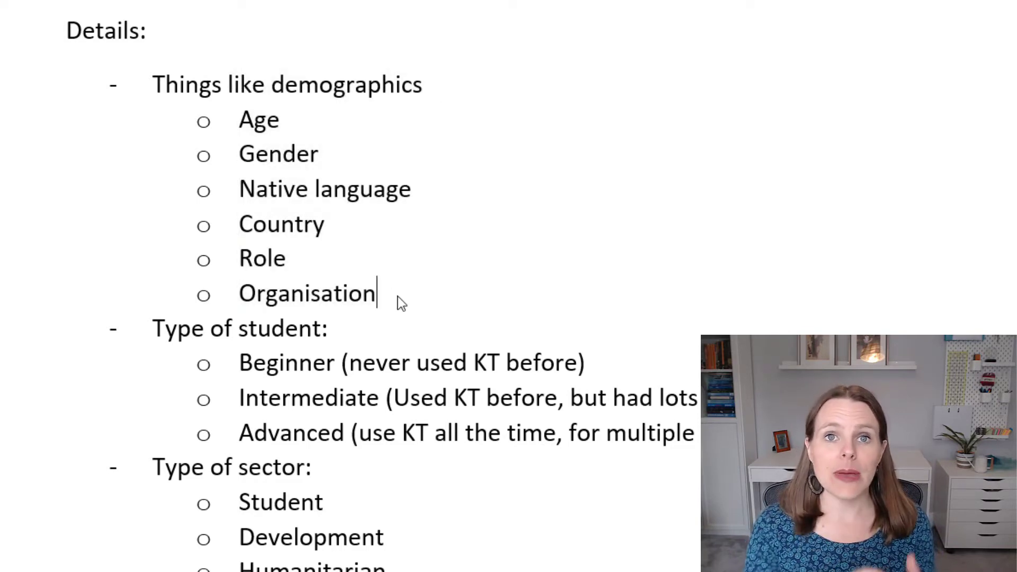
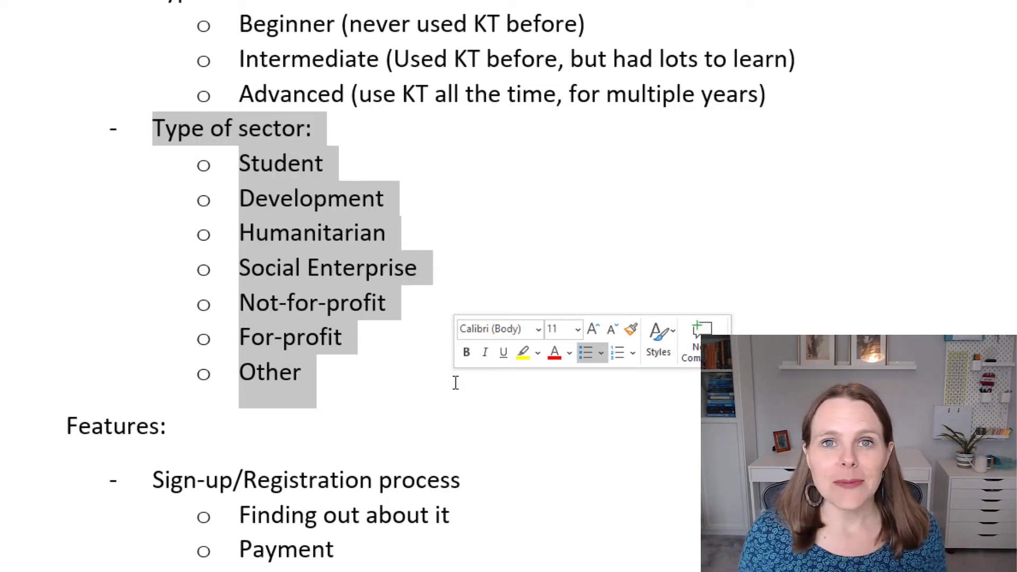
scroll(439, 318, down, 3)
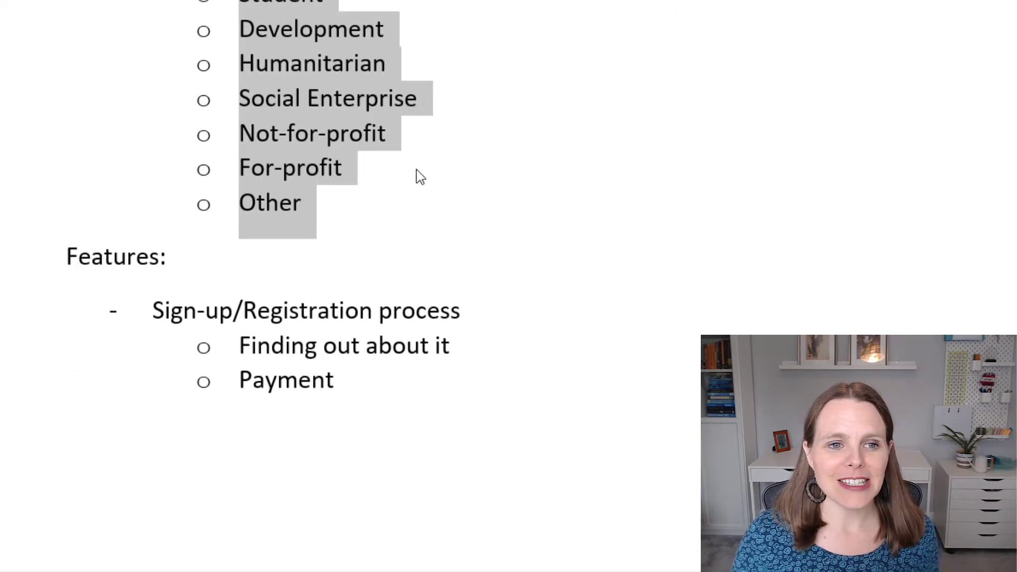
scroll(416, 175, up, 3)
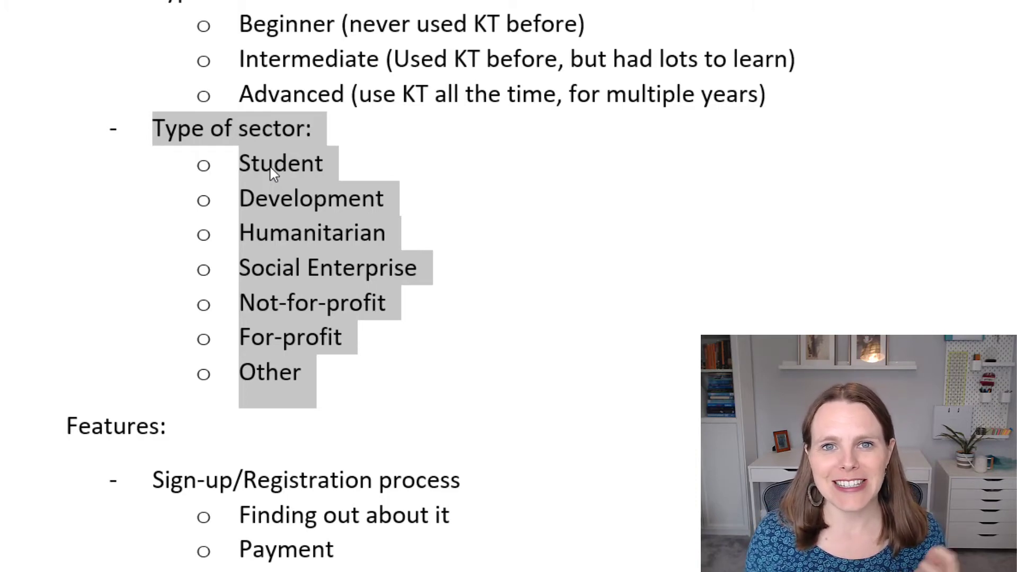
Step: Apply a heading style to the "Features:" line
scroll(270, 212, down, 7)
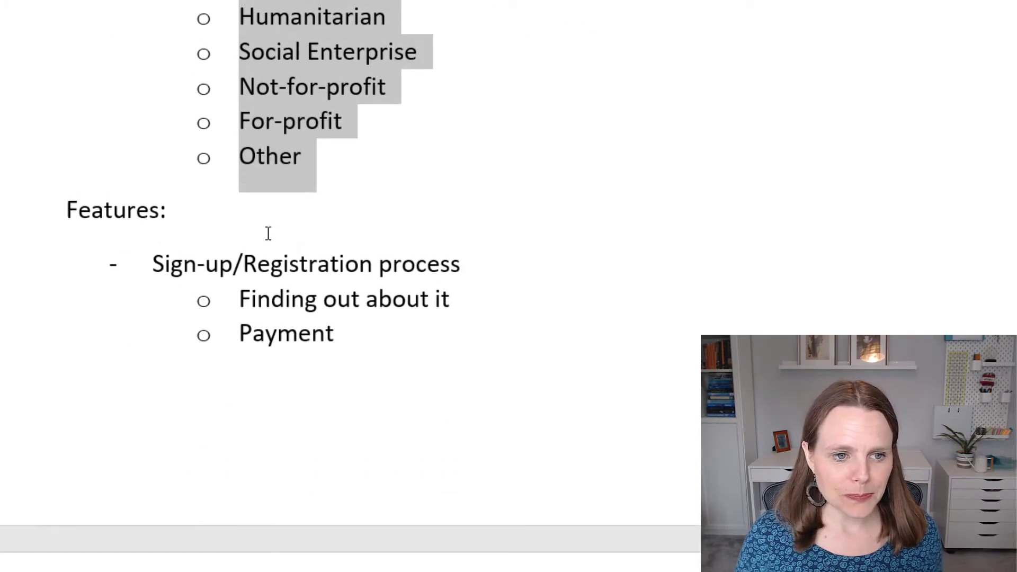
drag(64, 42, 179, 75)
key(ctrl+alt+1)
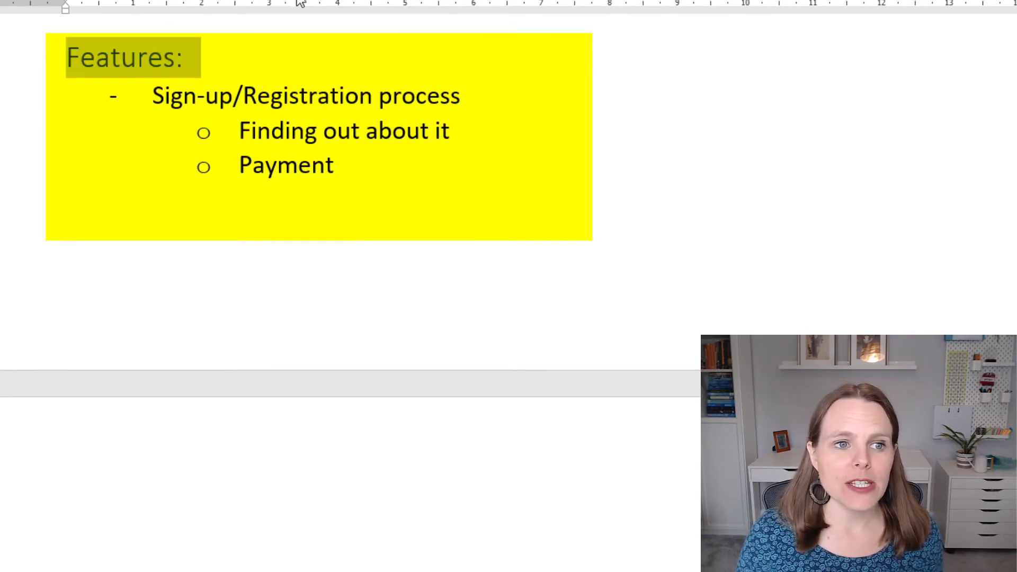
Step: Review the Features topics from the sign-up/registration process through onboarding, assignments, videos and downloads
click(318, 96)
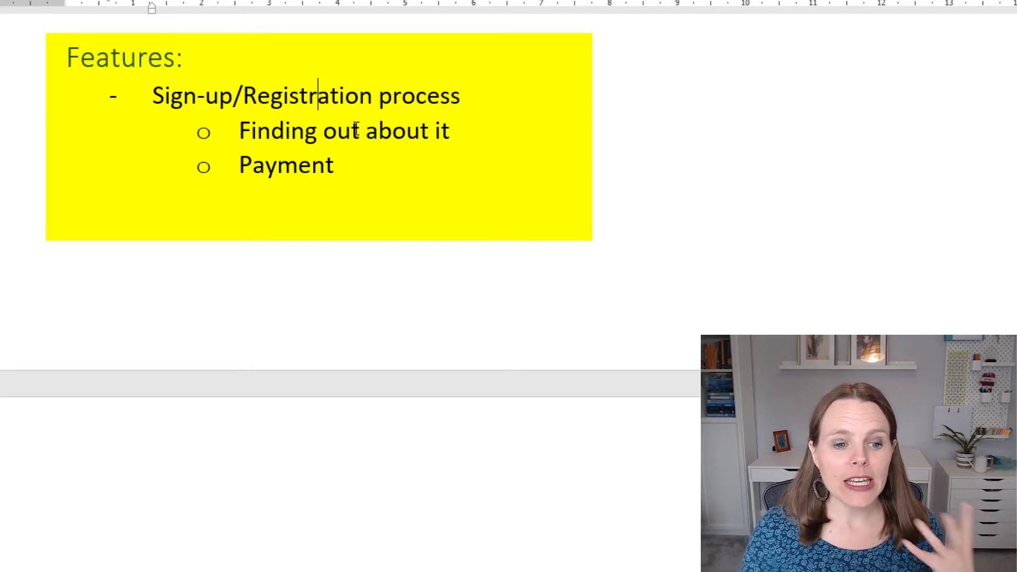
drag(155, 96, 483, 106)
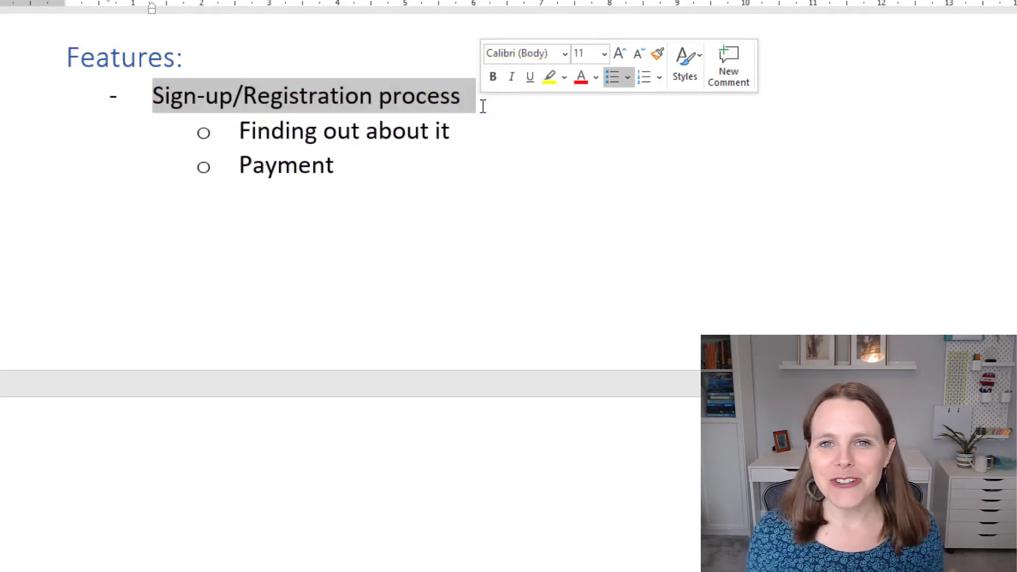
scroll(350, 415, down, 3)
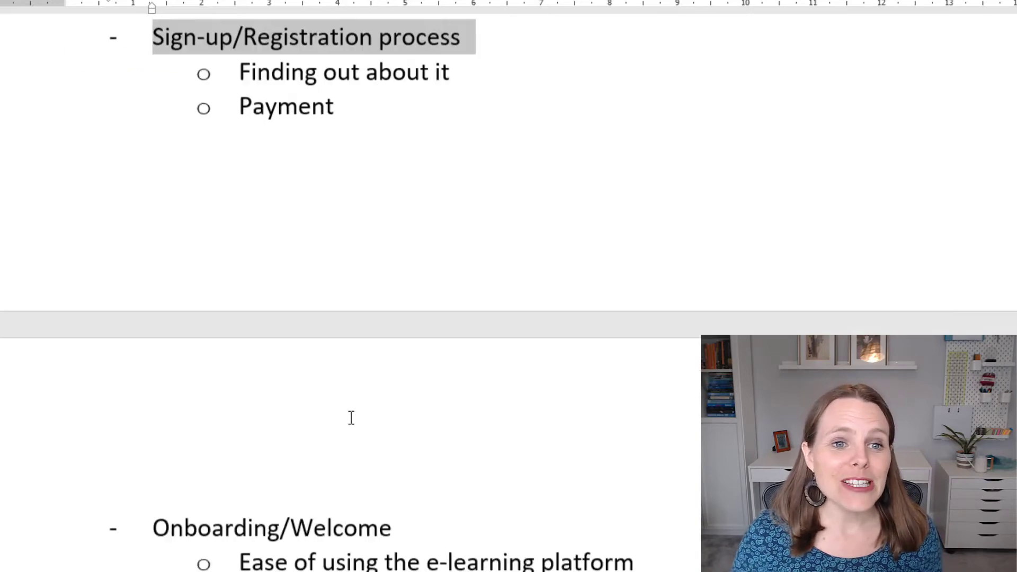
scroll(374, 501, down, 3)
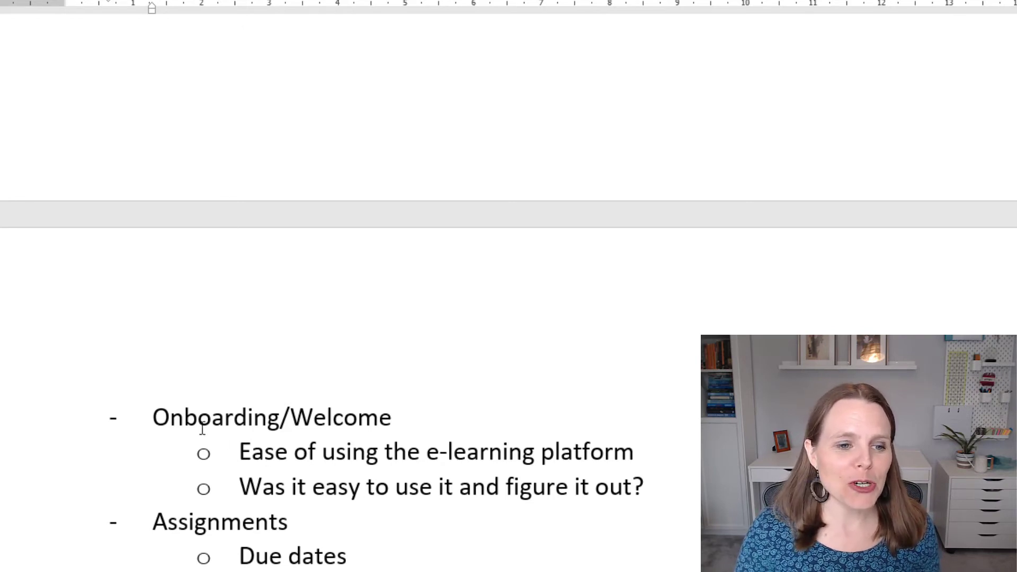
drag(202, 430, 409, 427)
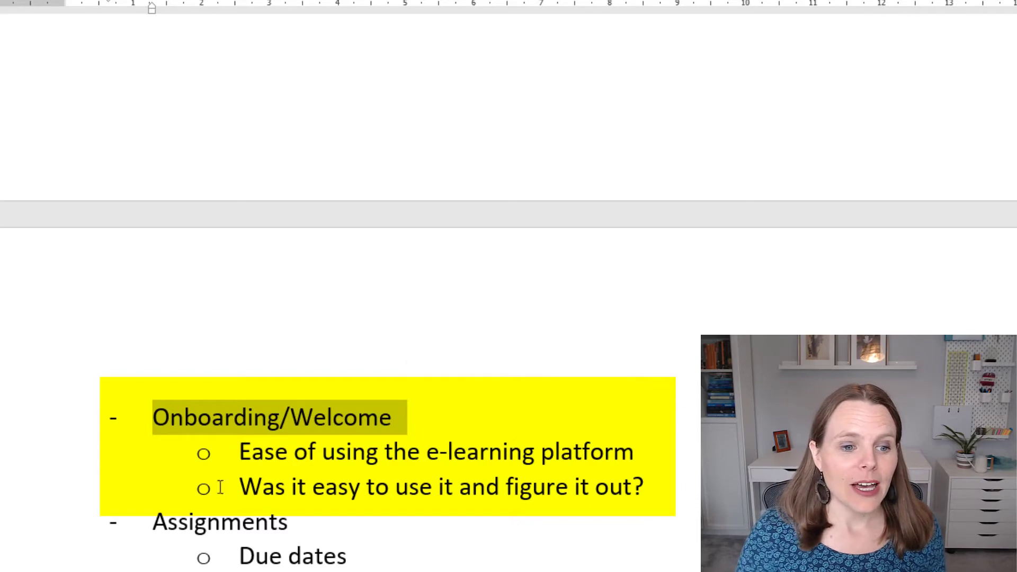
drag(156, 522, 336, 541)
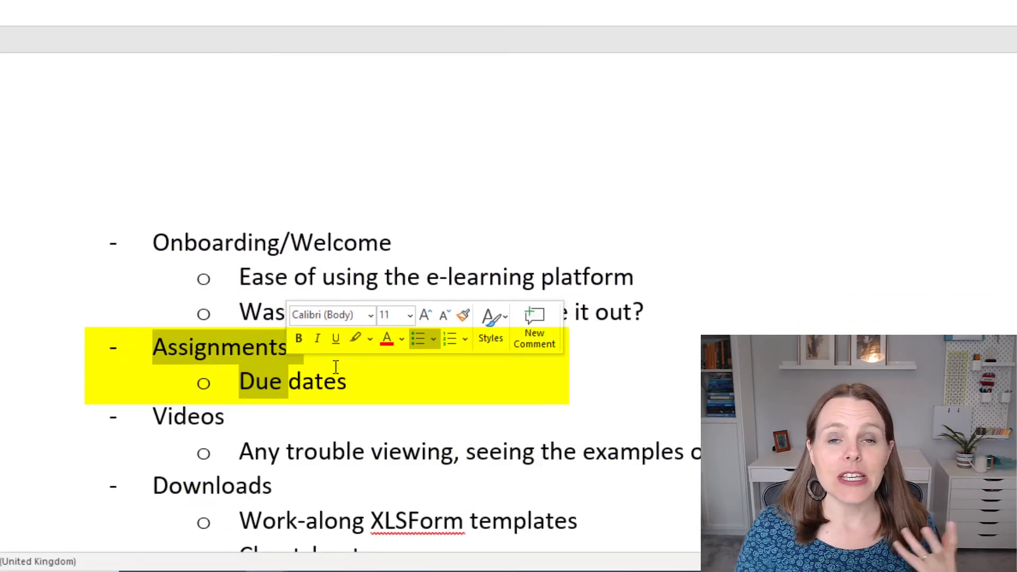
click(338, 372)
drag(154, 417, 262, 432)
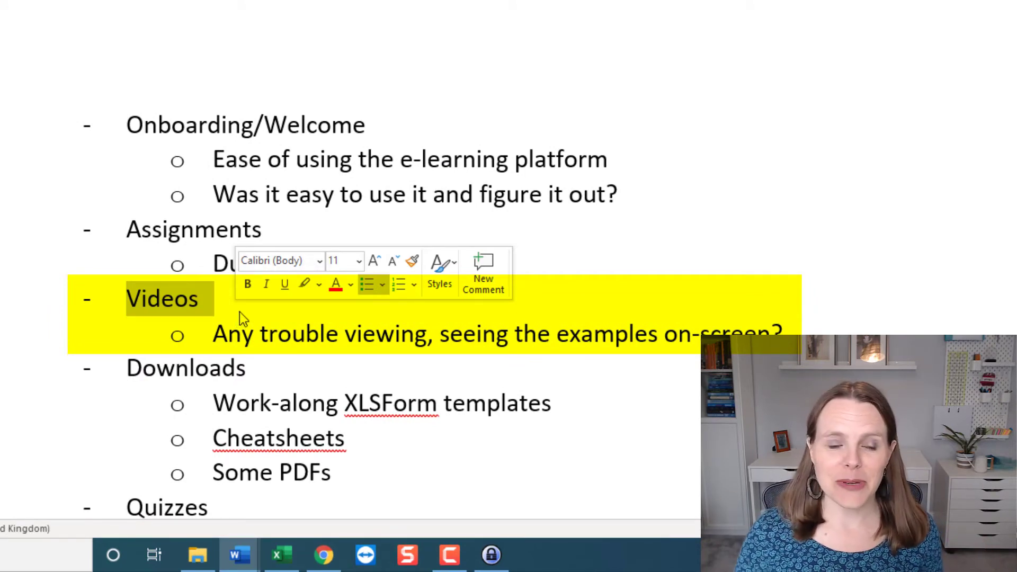
scroll(174, 212, down, 2)
double_click(175, 212)
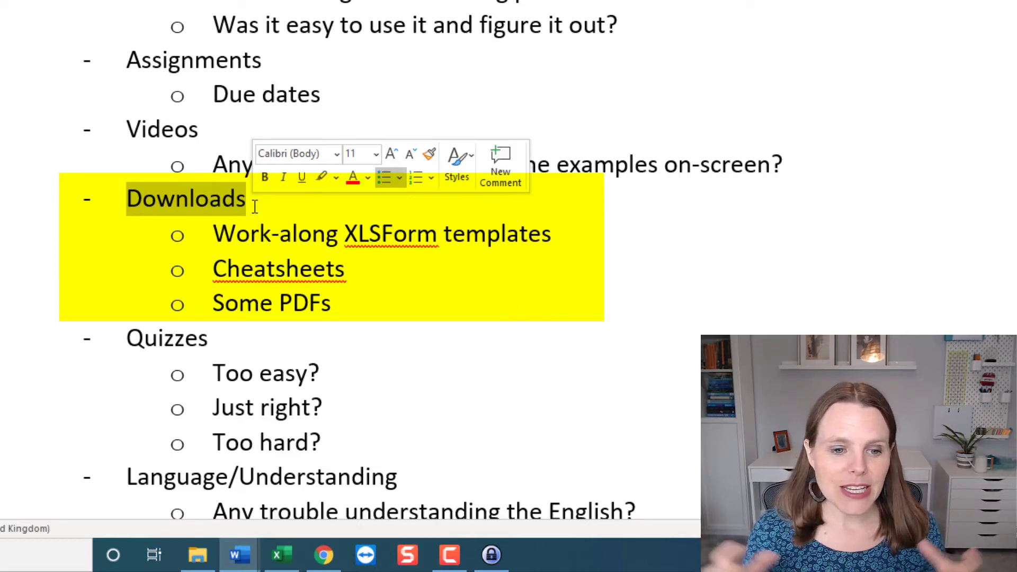
scroll(234, 222, down, 2)
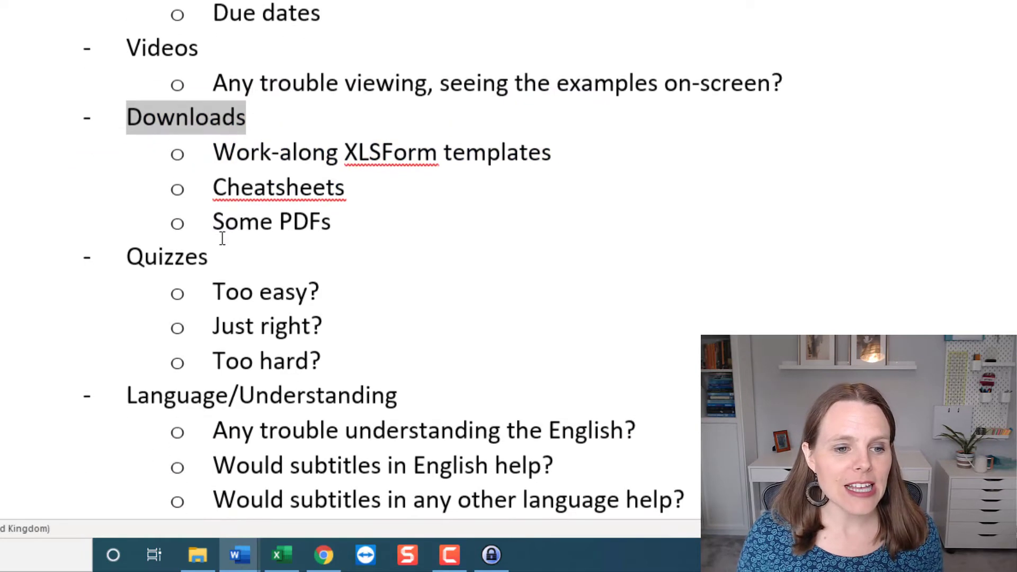
click(156, 118)
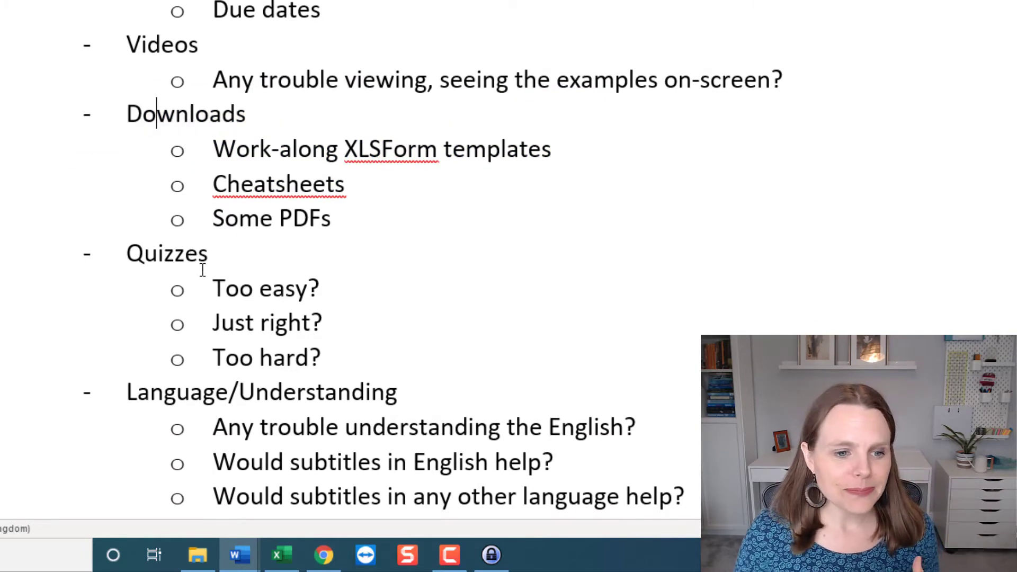
Step: Review the Quizzes difficulty options and the Language/Understanding questions about English and subtitles
drag(208, 255, 142, 242)
click(128, 253)
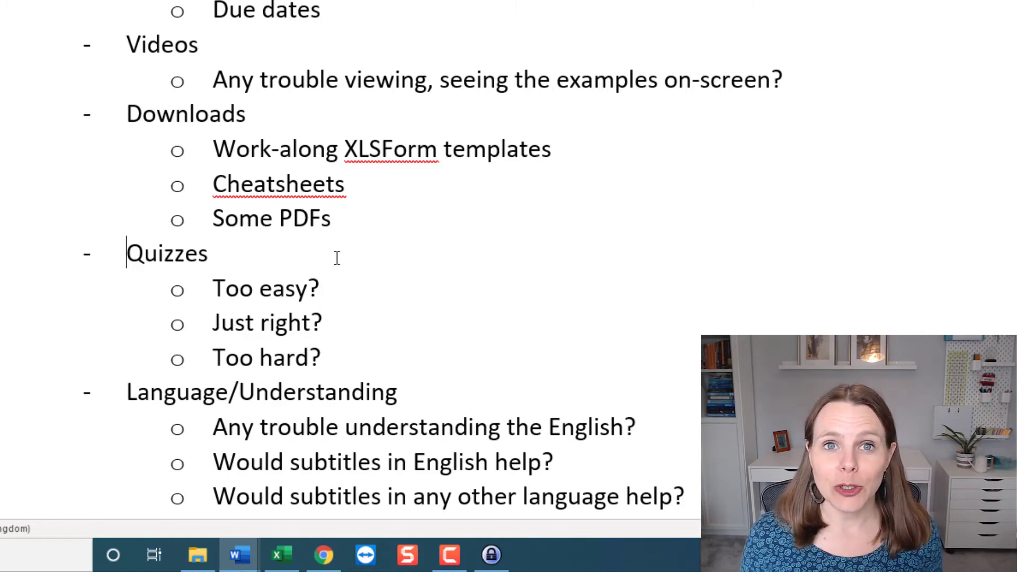
scroll(331, 265, down, 5)
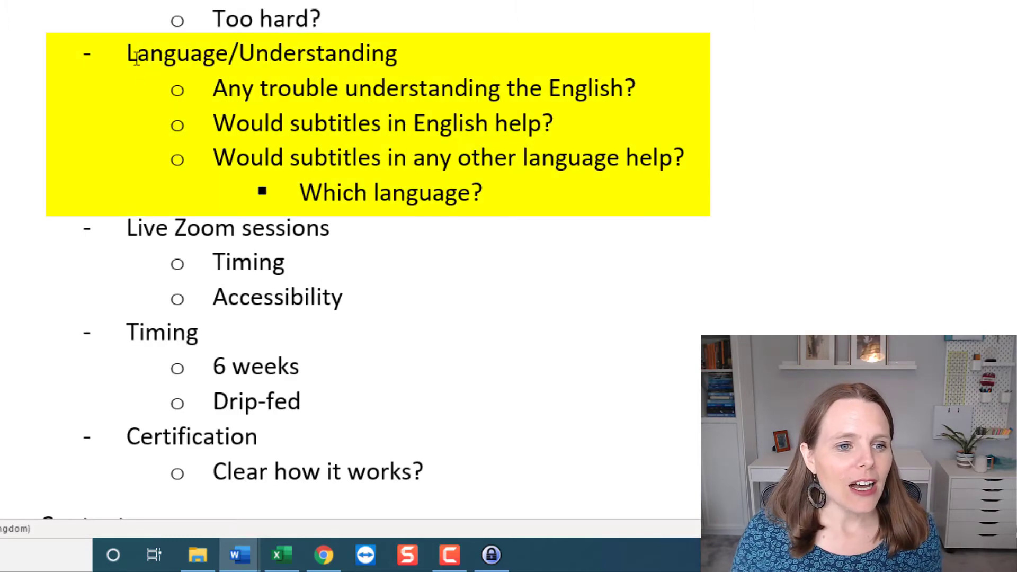
drag(136, 57, 421, 59)
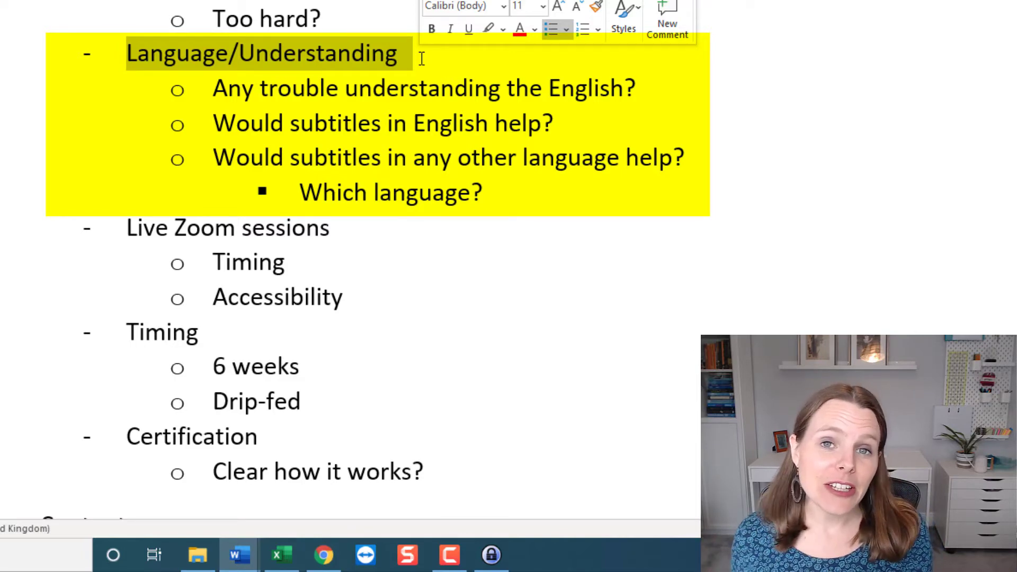
Step: Add the second-level bullet "Would dubbing/voice-over help in another language?" at the end of the Language/Understanding topic
click(535, 207)
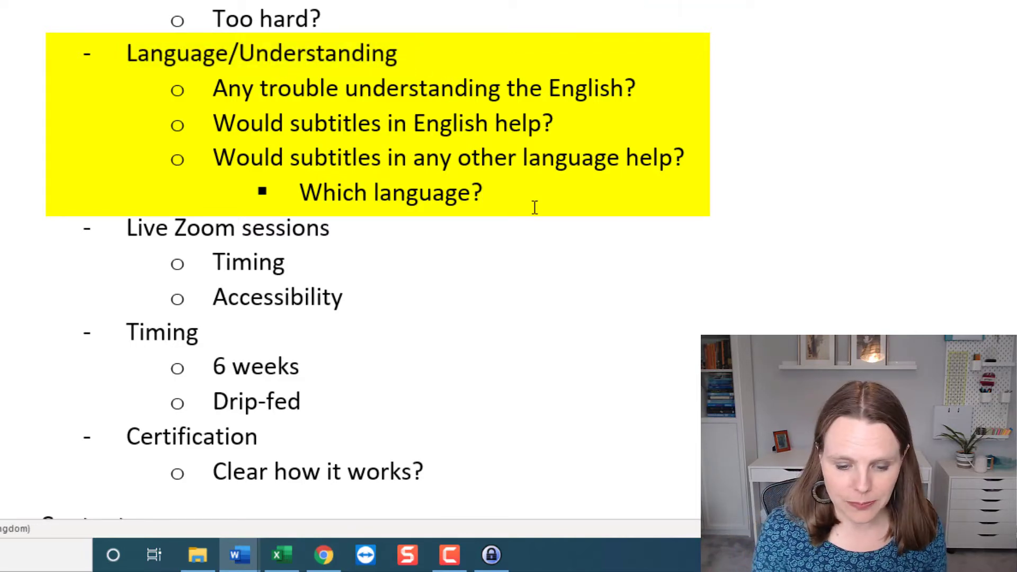
key(Return)
key(shift+Tab)
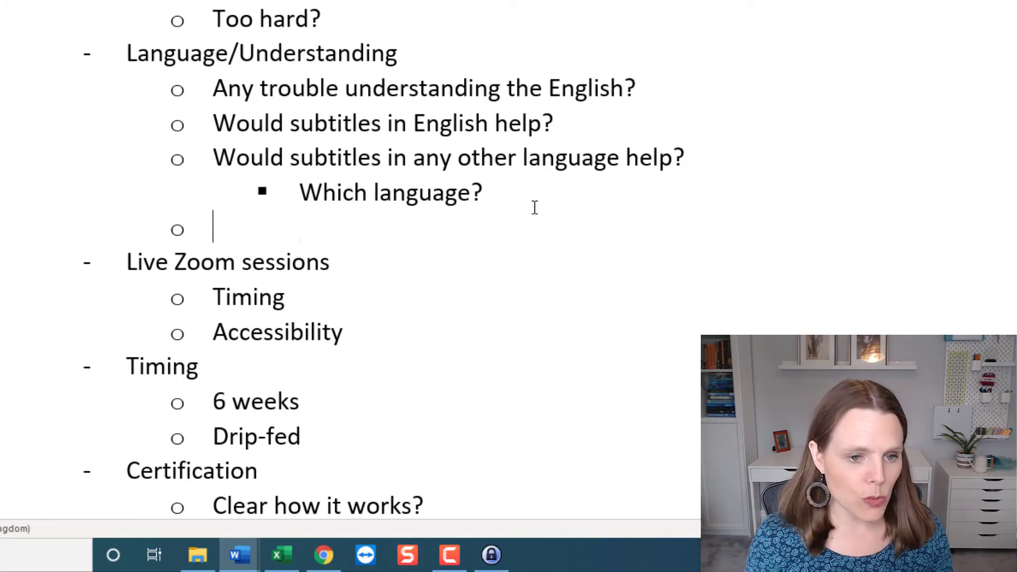
text(Would )
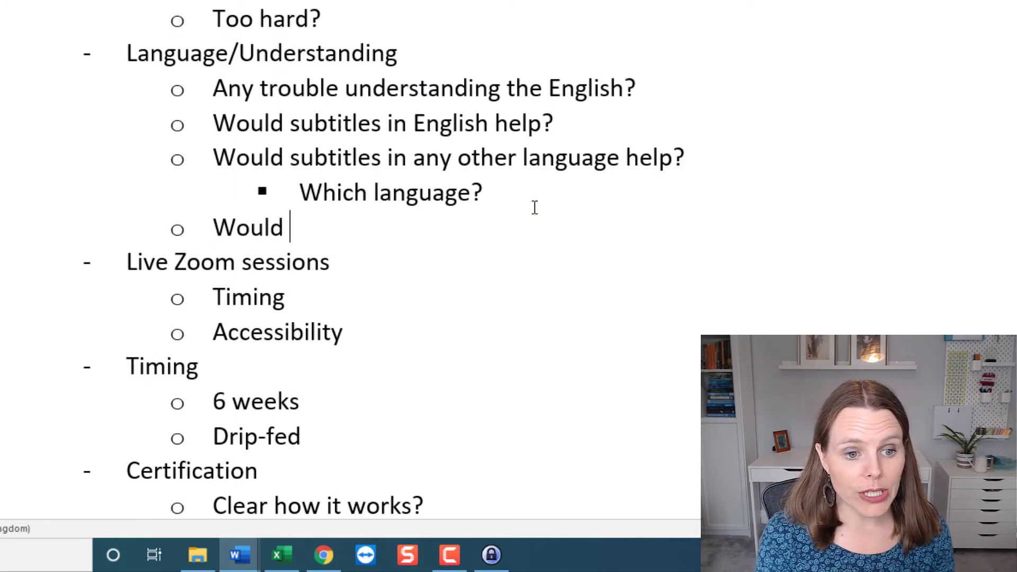
text(dubbing/voi)
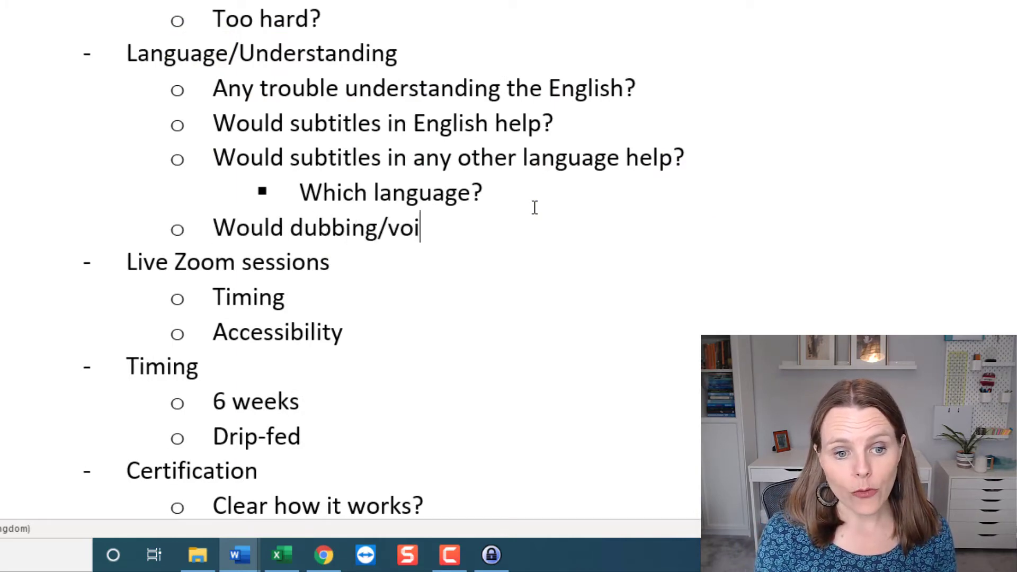
text(ce-over h)
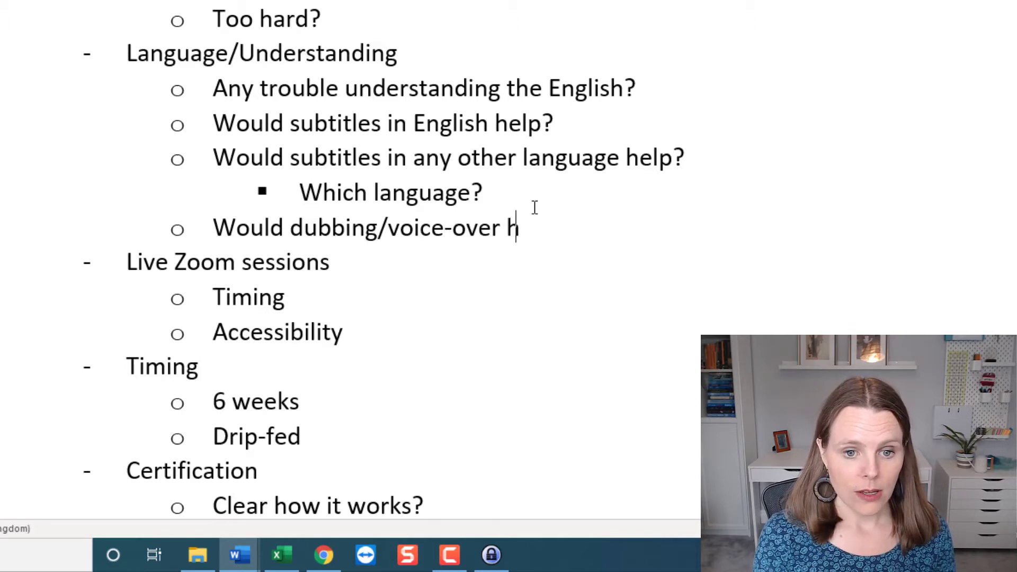
text(elp in ano)
key(BackSpace)
text(n)
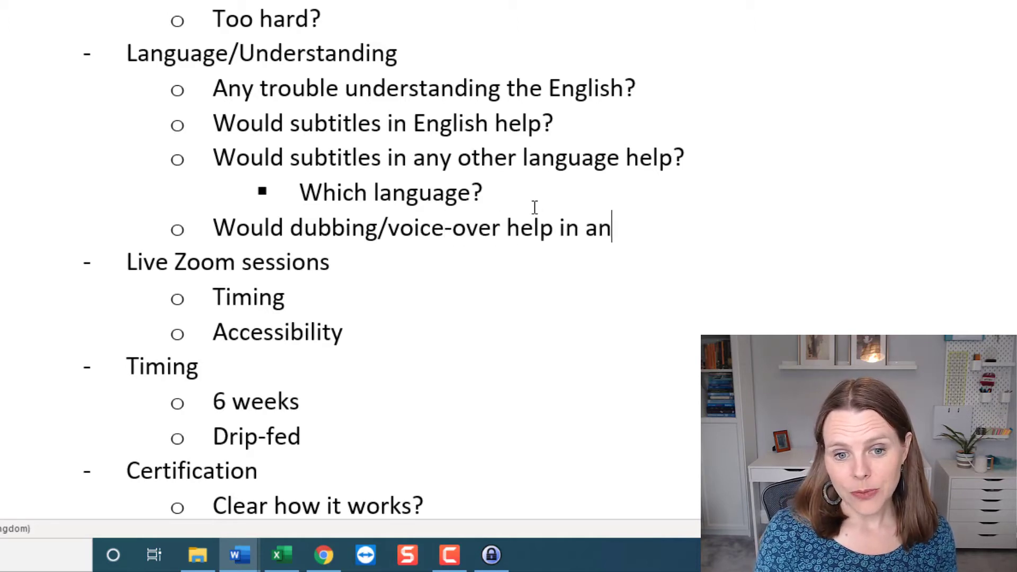
text(other language?)
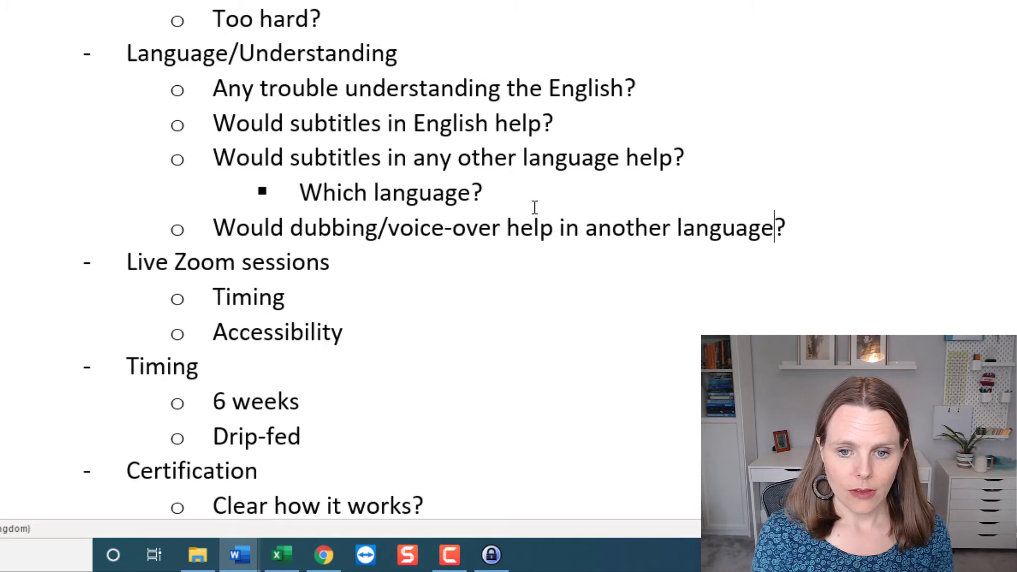
Step: Add the indented sub-bullet "Which language?" beneath the dubbing/voice-over question
key(Return)
key(Tab)
text(WHich )
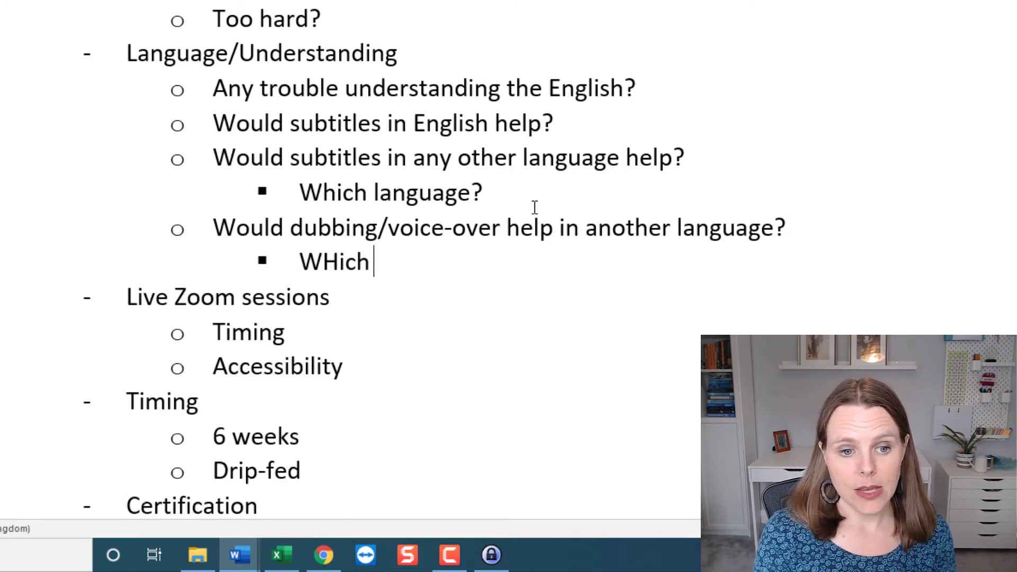
text(language?)
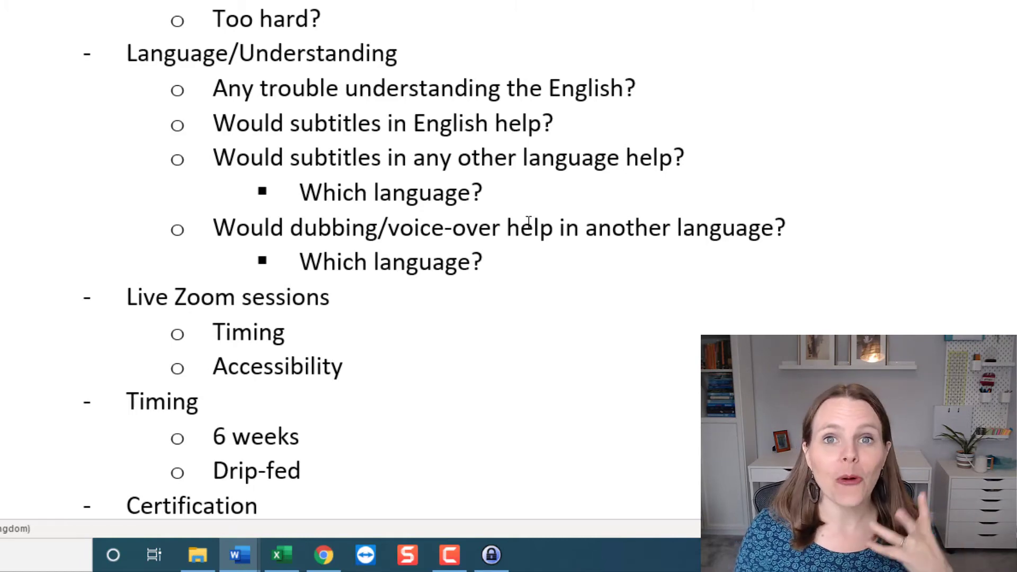
Step: Review the Live Zoom sessions, Timing and Certification topics that close the Features section
scroll(524, 295, down, 3)
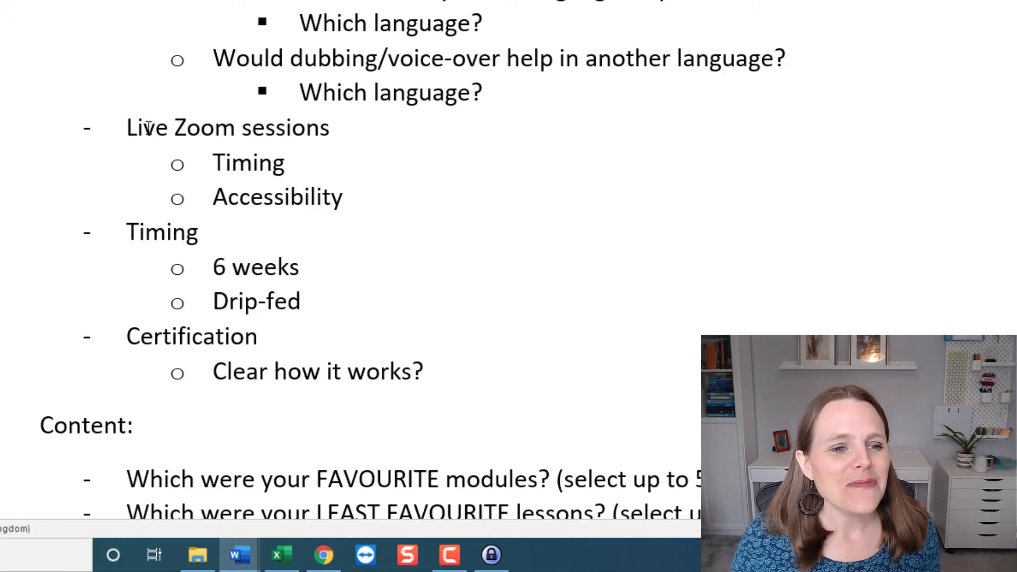
drag(128, 127, 353, 143)
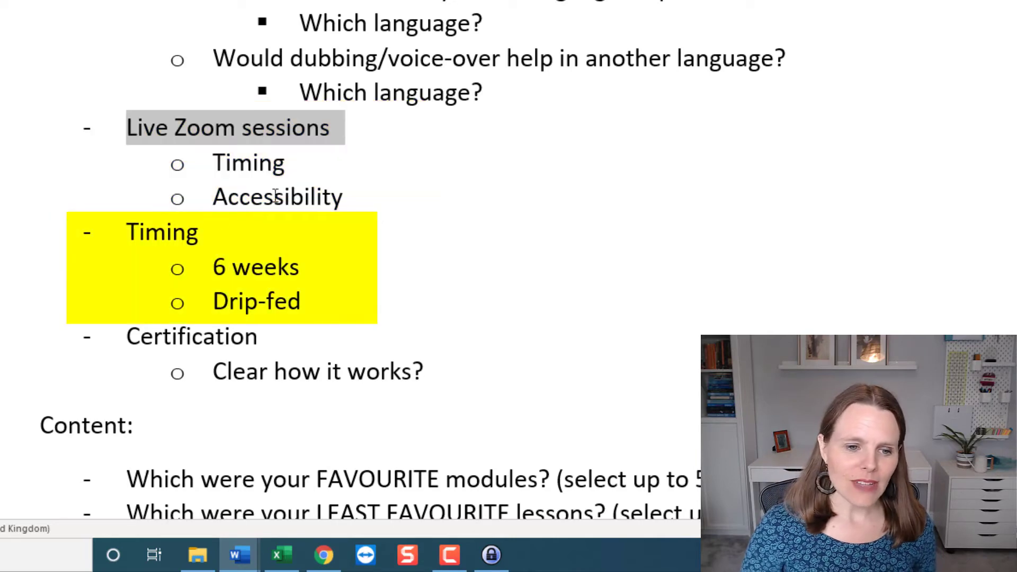
click(165, 229)
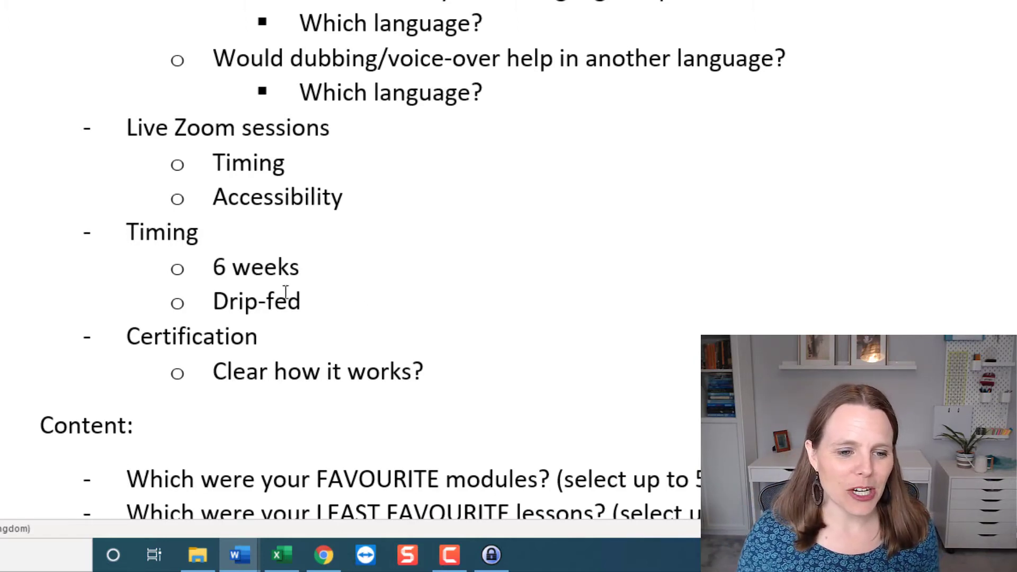
drag(133, 333, 266, 361)
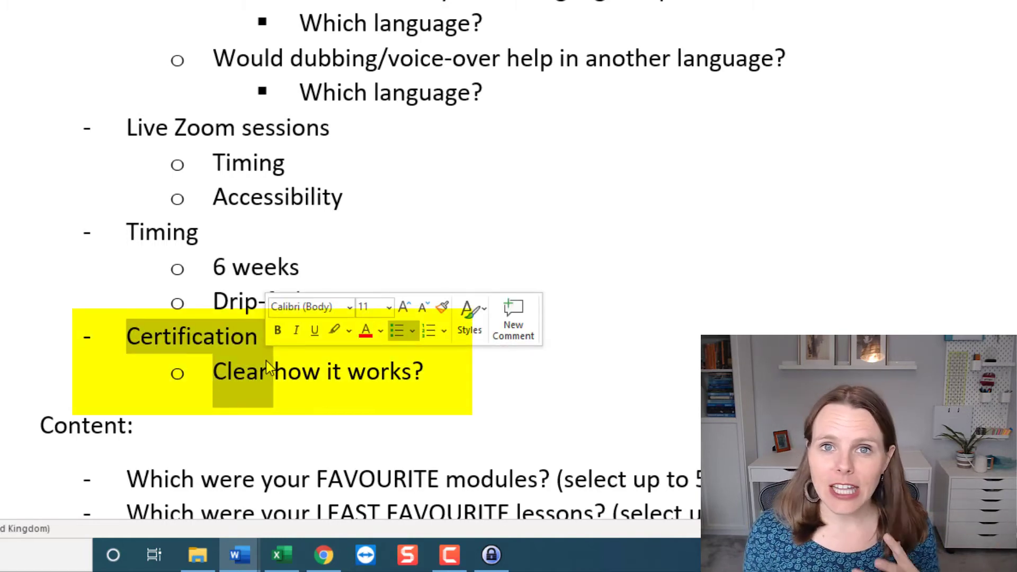
Step: Review the Content section's opening questions on favourite modules, least favourite lessons and why
scroll(266, 360, down, 4)
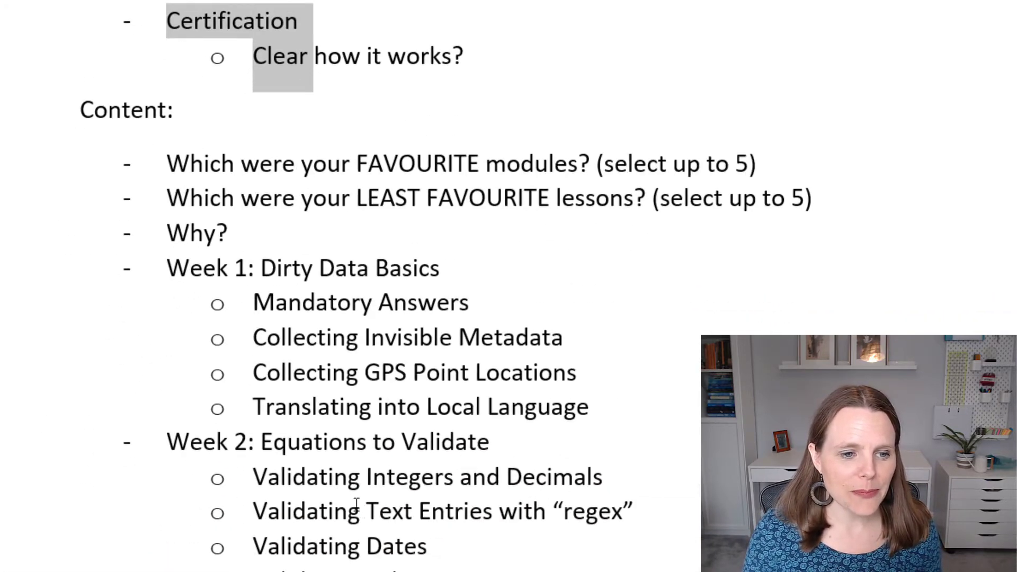
click(233, 289)
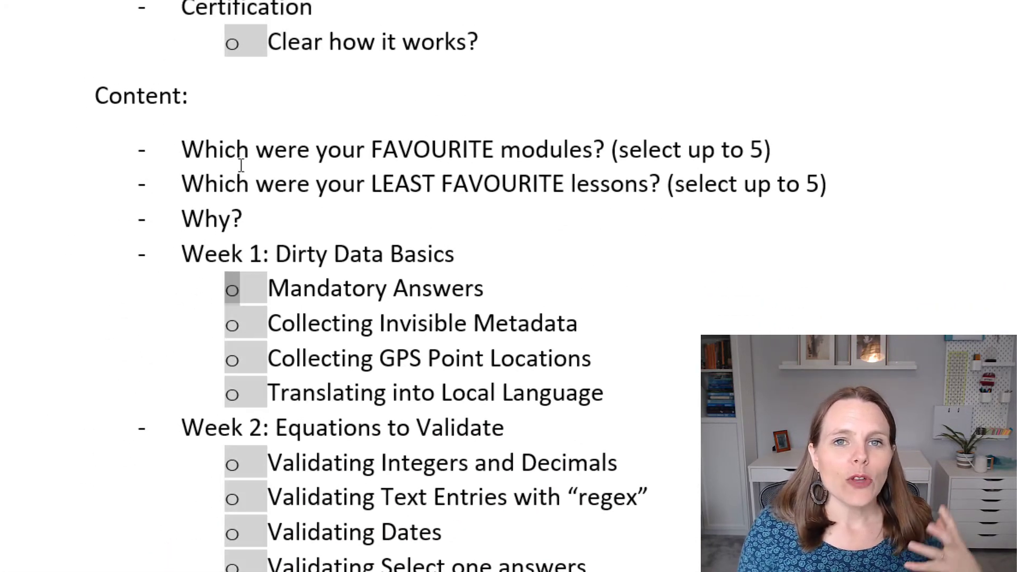
drag(209, 97, 106, 89)
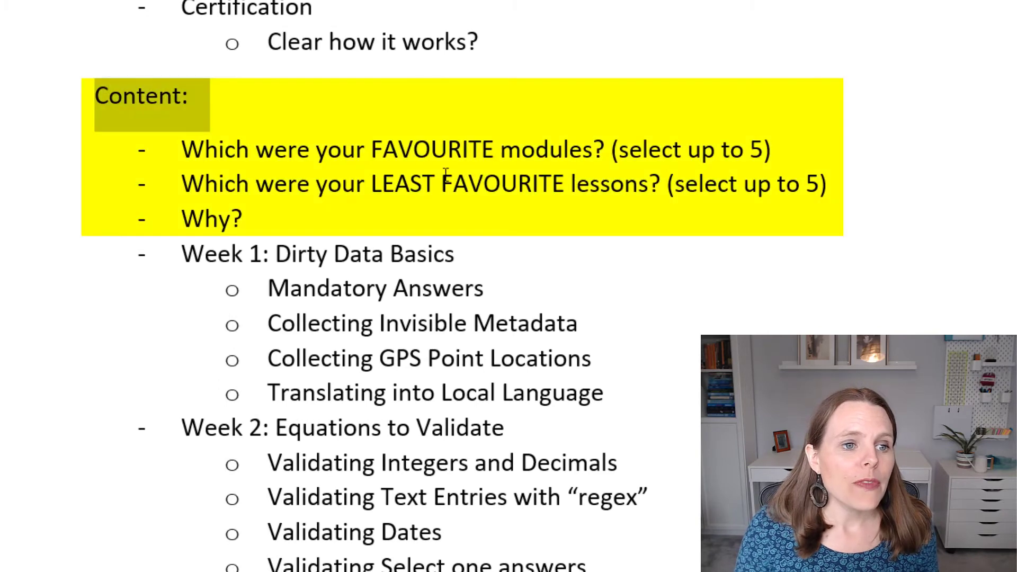